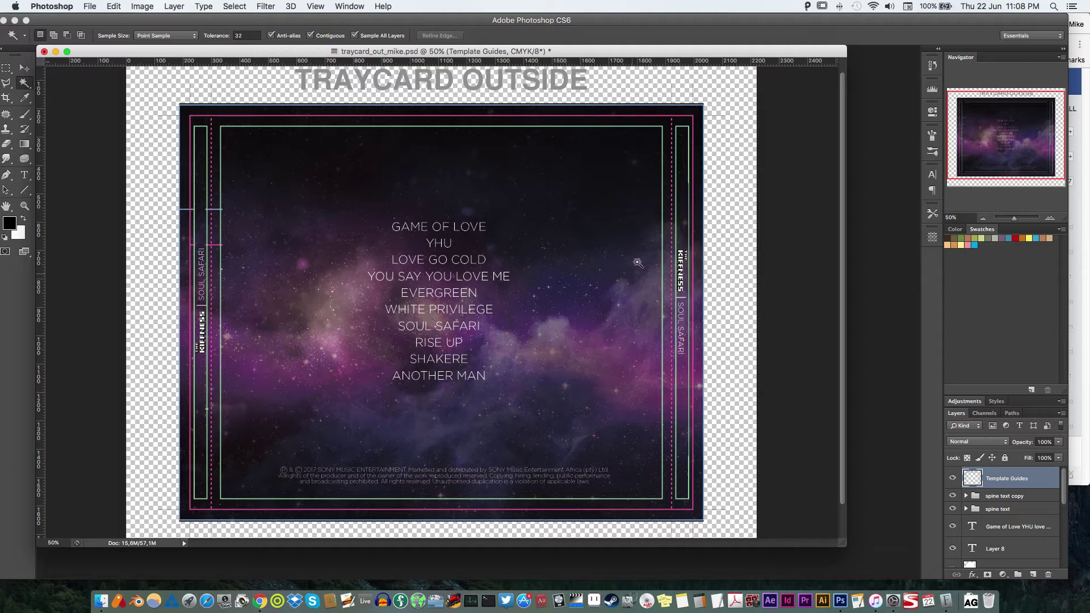
# Shift the traycard document window slightly to the right.
pyautogui.moveTo(670, 51); pyautogui.dragTo(715, 50)
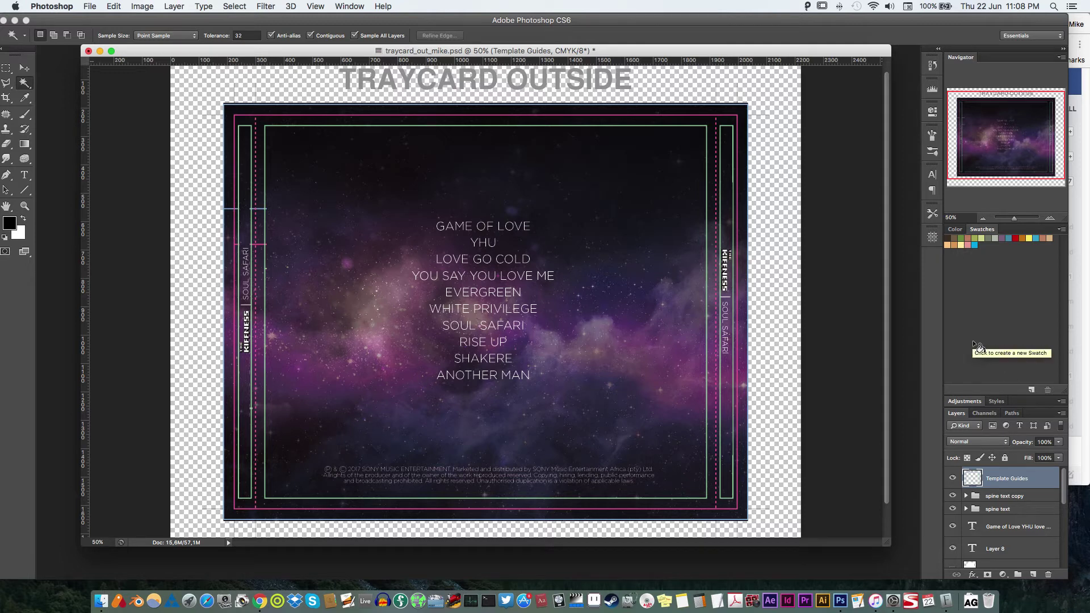
# Add empty Layer 13, switch to the Rectangular Marquee, and confirm Snap is enabled.
pyautogui.click(1034, 574)
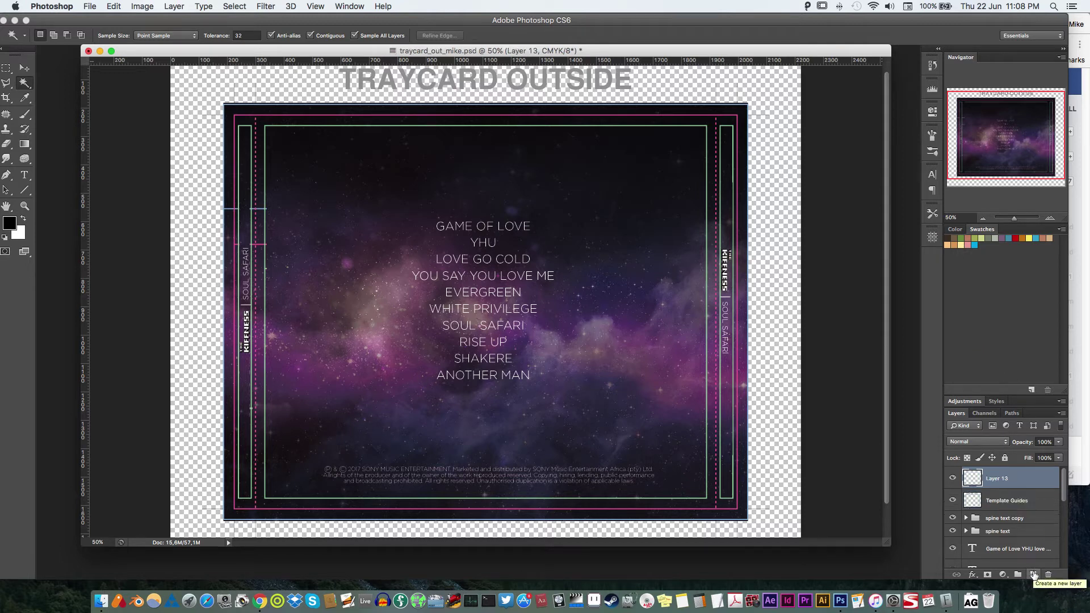
pyautogui.press('m')
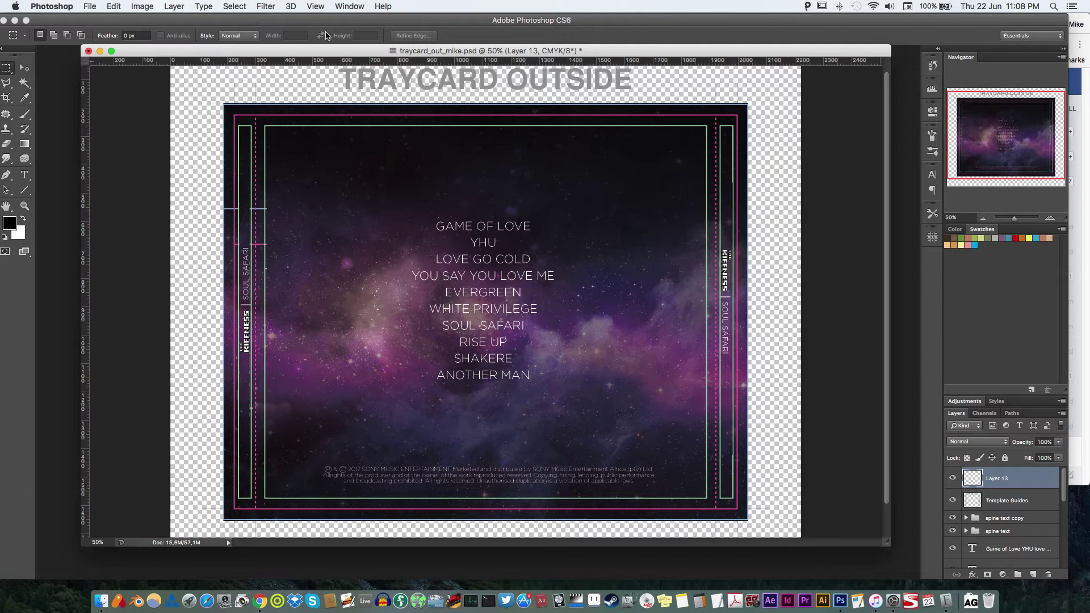
pyautogui.click(319, 9)
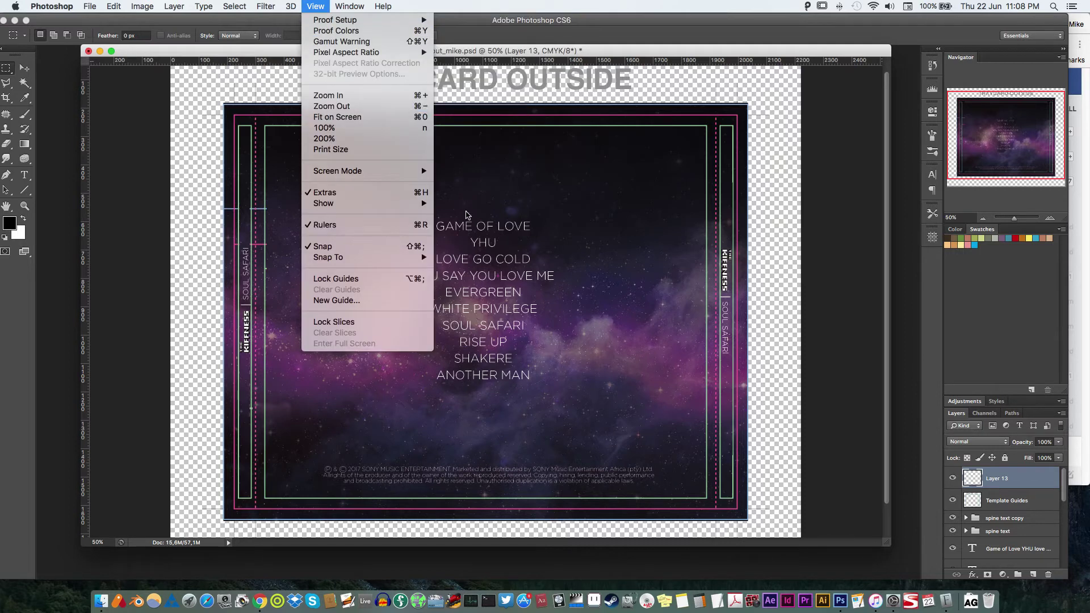
pyautogui.click(321, 6)
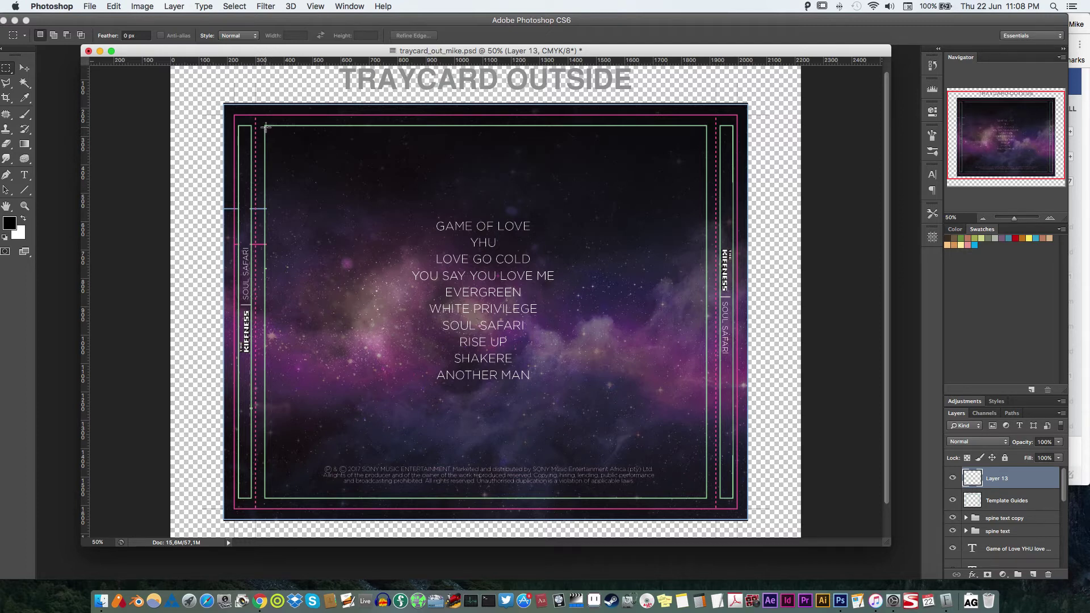
# Stroke a 1 px inside rectangle on Layer 13 along the inner guide frame, then deselect.
pyautogui.moveTo(265, 126); pyautogui.dragTo(705, 496)
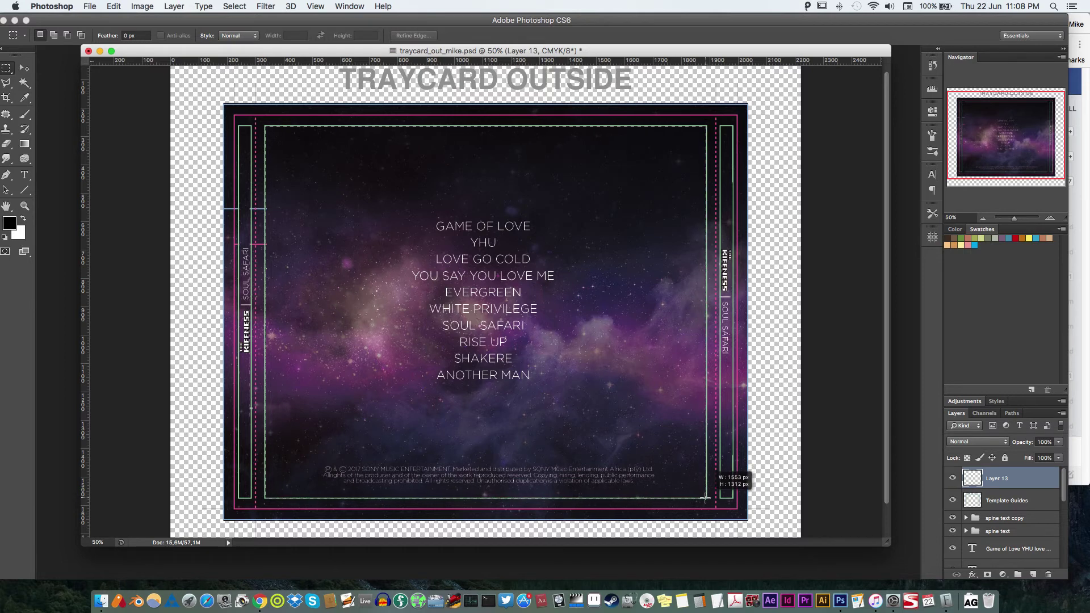
pyautogui.moveTo(705, 497); pyautogui.dragTo(706, 499)
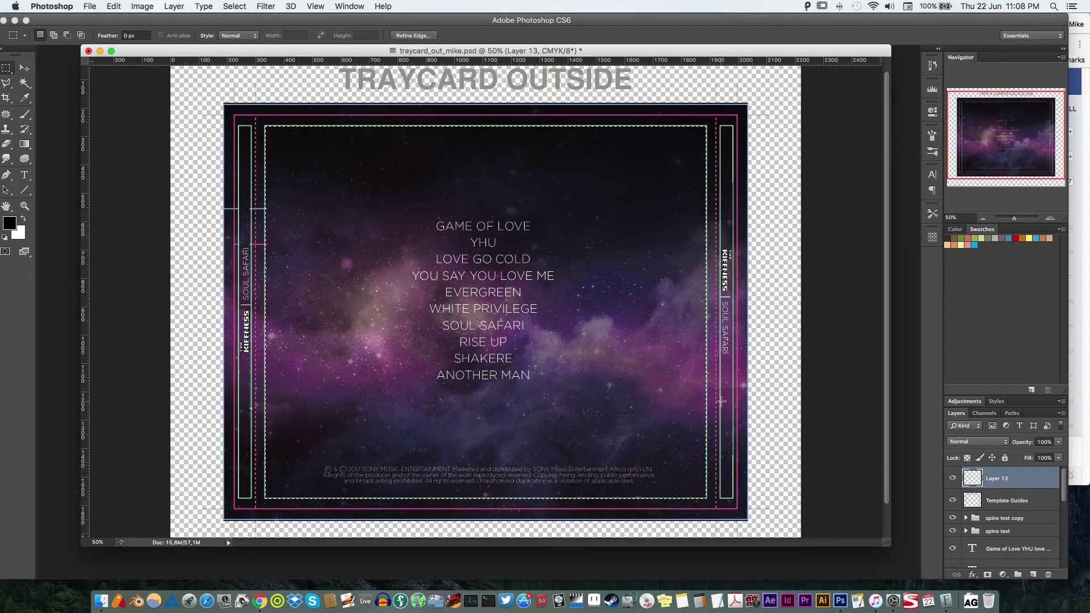
pyautogui.press('w')
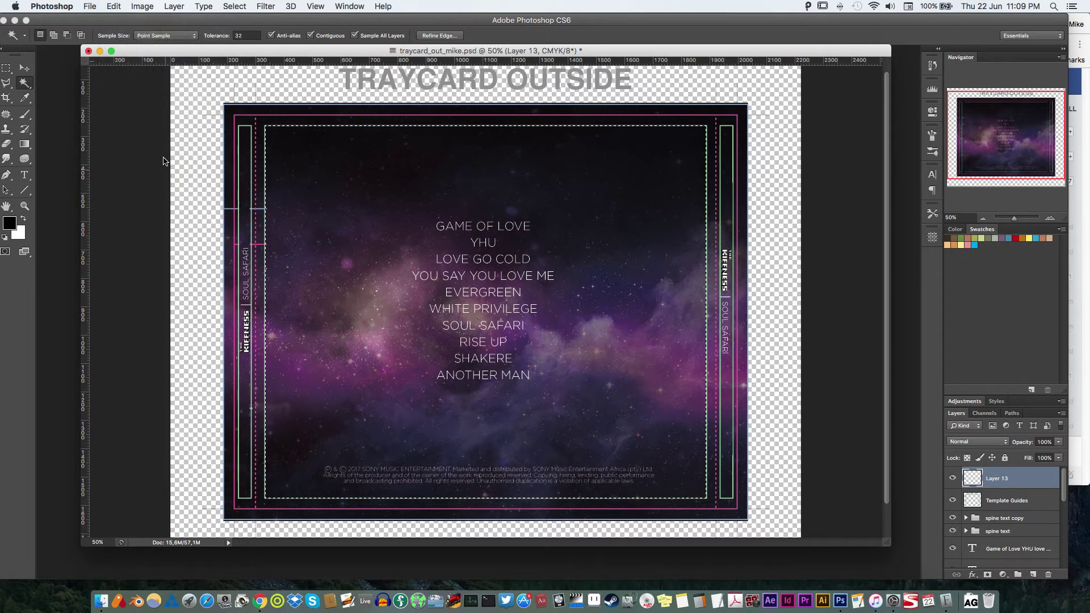
pyautogui.click(114, 7)
pyautogui.click(129, 203)
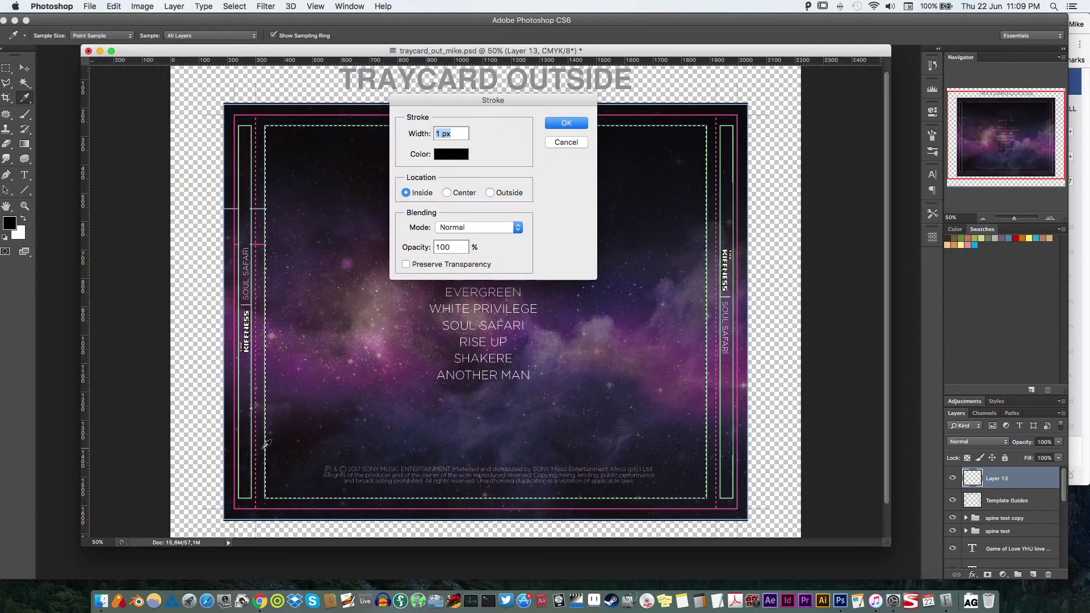
pyautogui.click(566, 124)
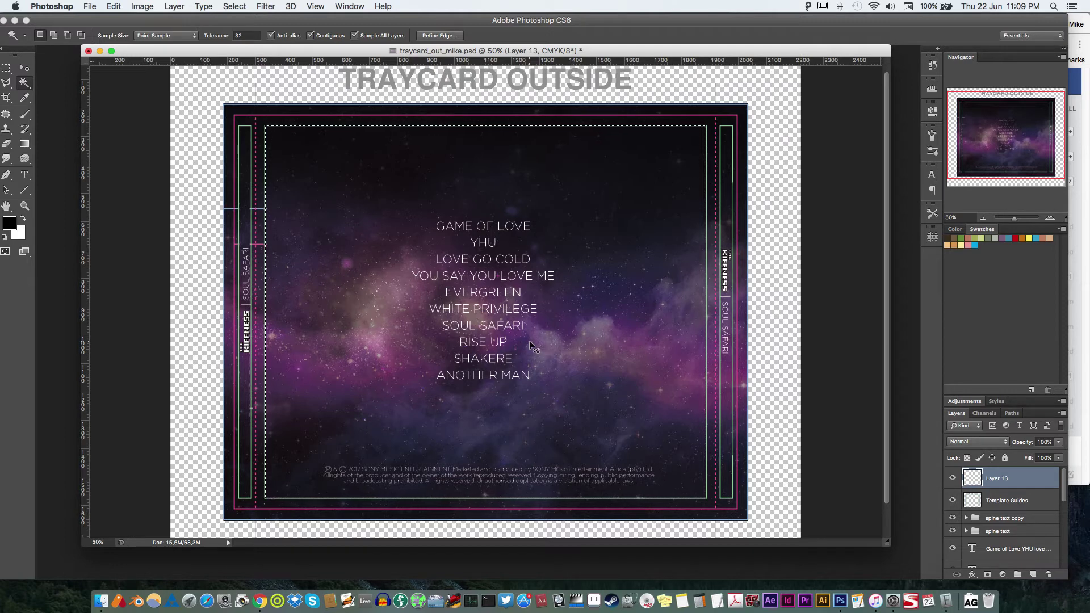
pyautogui.hotkey('ctrl', 'd')
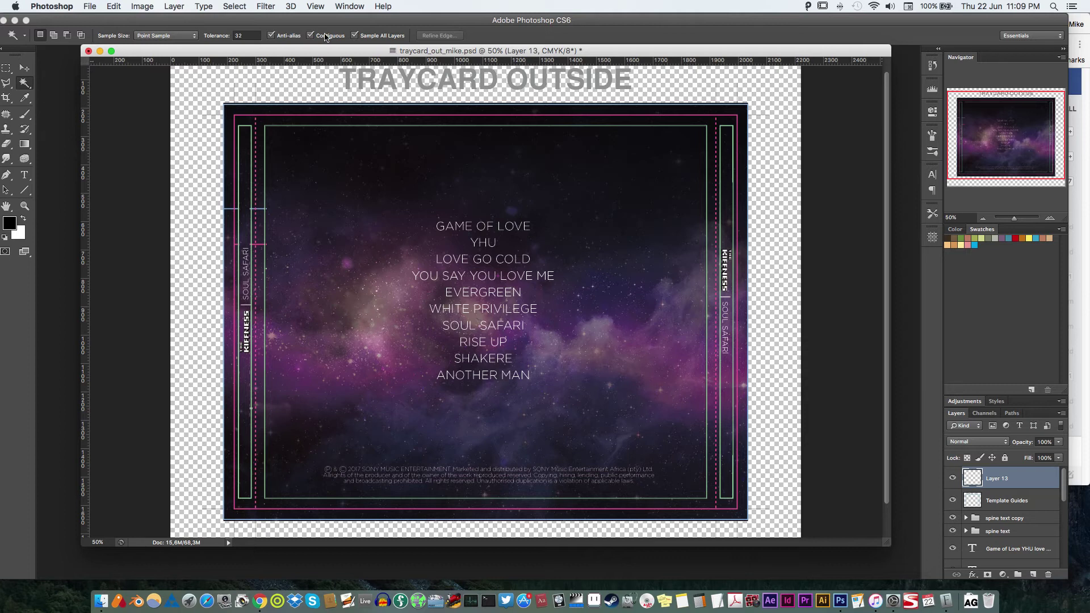
# Put a Free Transform box around Layer 13's stroked rectangle.
pyautogui.click(114, 6)
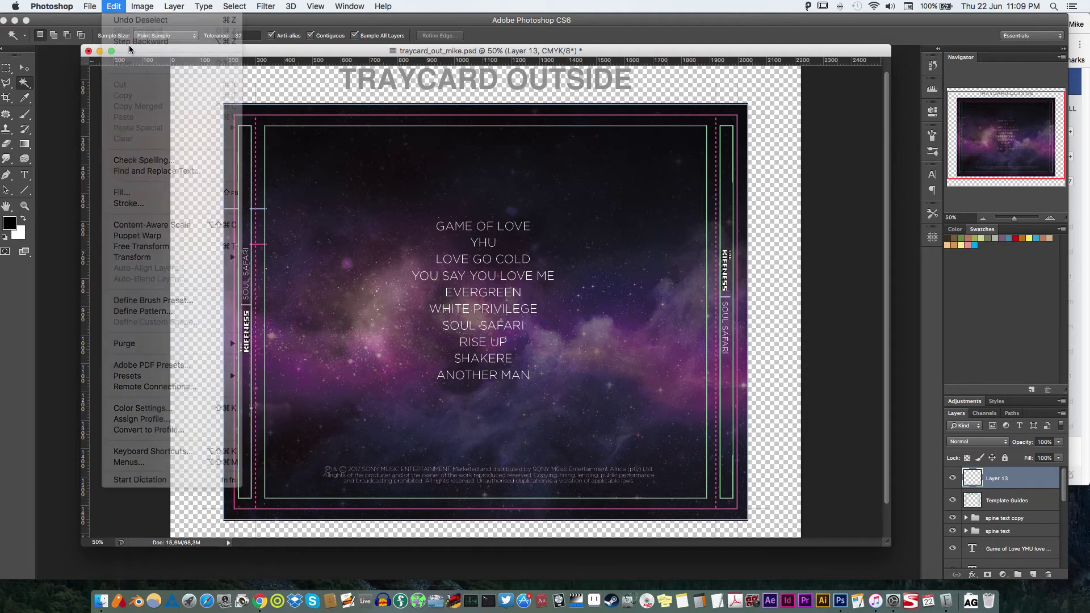
pyautogui.click(114, 6)
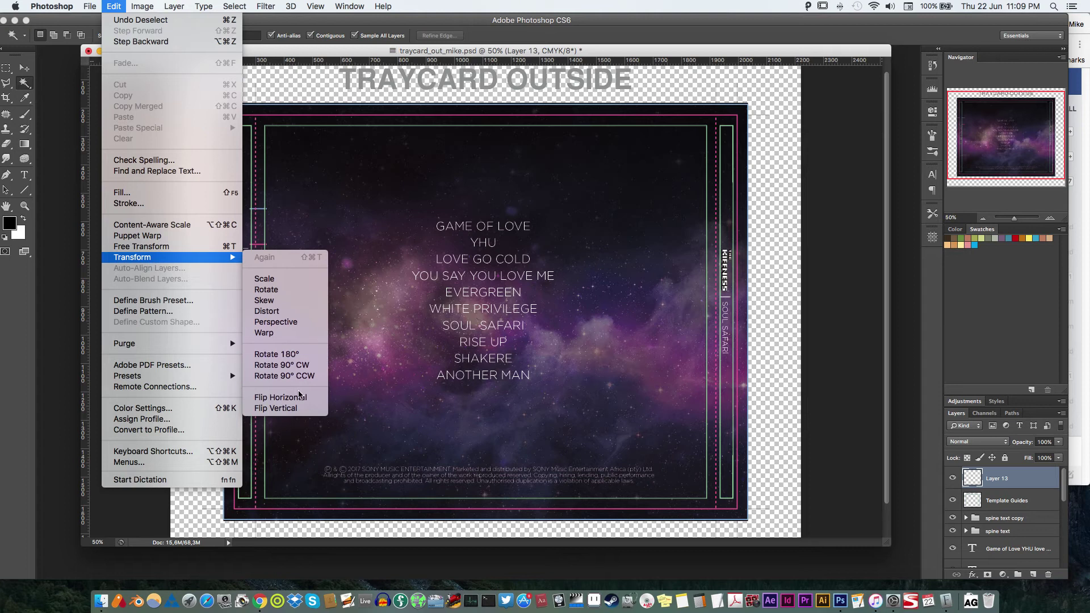
pyautogui.click(199, 249)
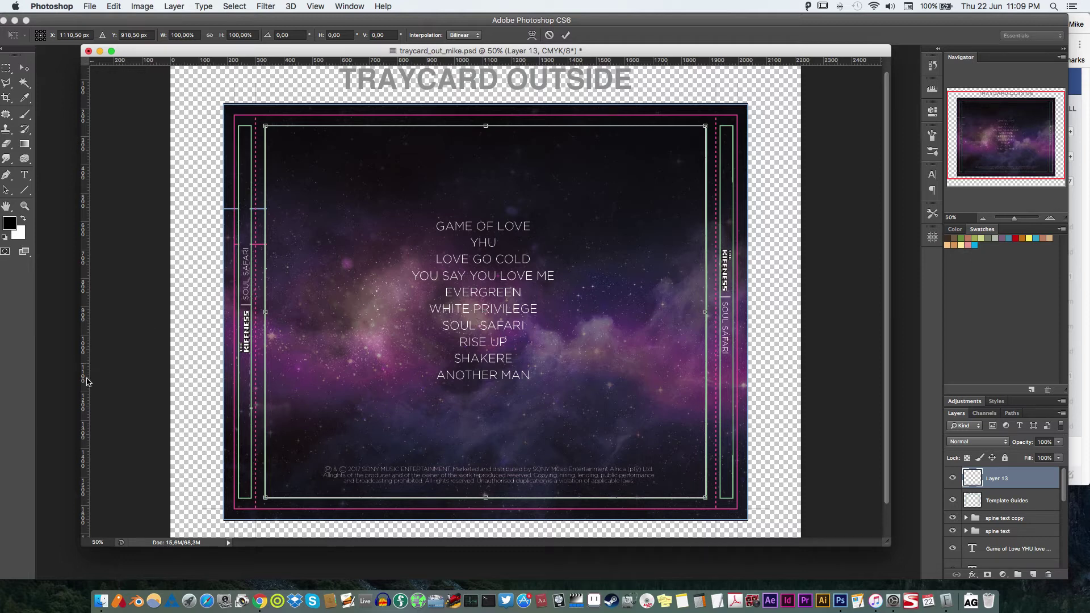
# Snap a vertical and a horizontal guide to the transform box's centre handles, then exit the transform.
pyautogui.moveTo(85, 381); pyautogui.dragTo(487, 386)
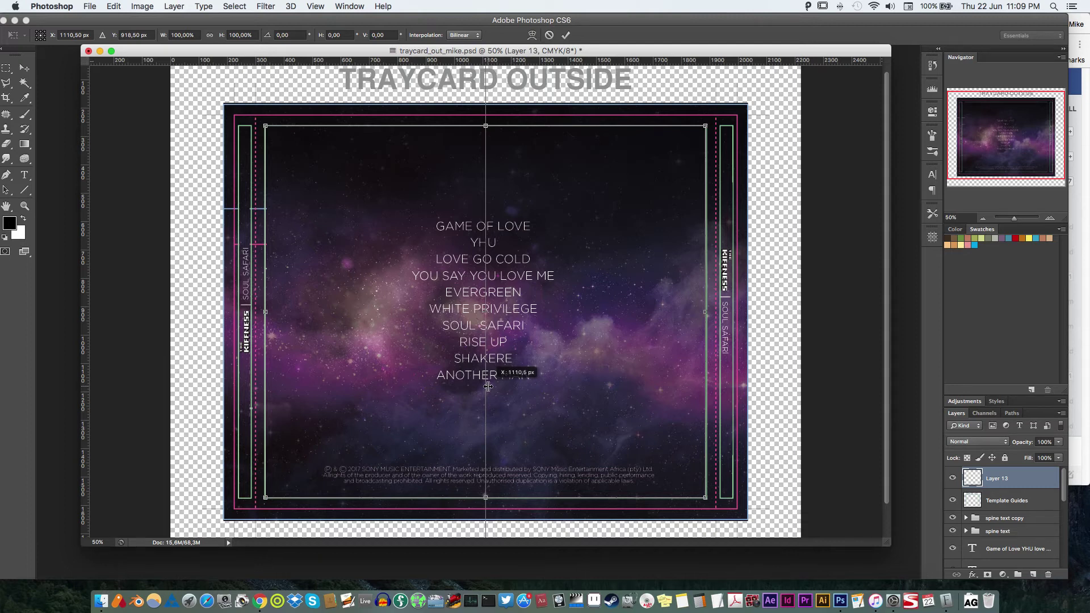
pyautogui.moveTo(488, 386); pyautogui.dragTo(485, 388)
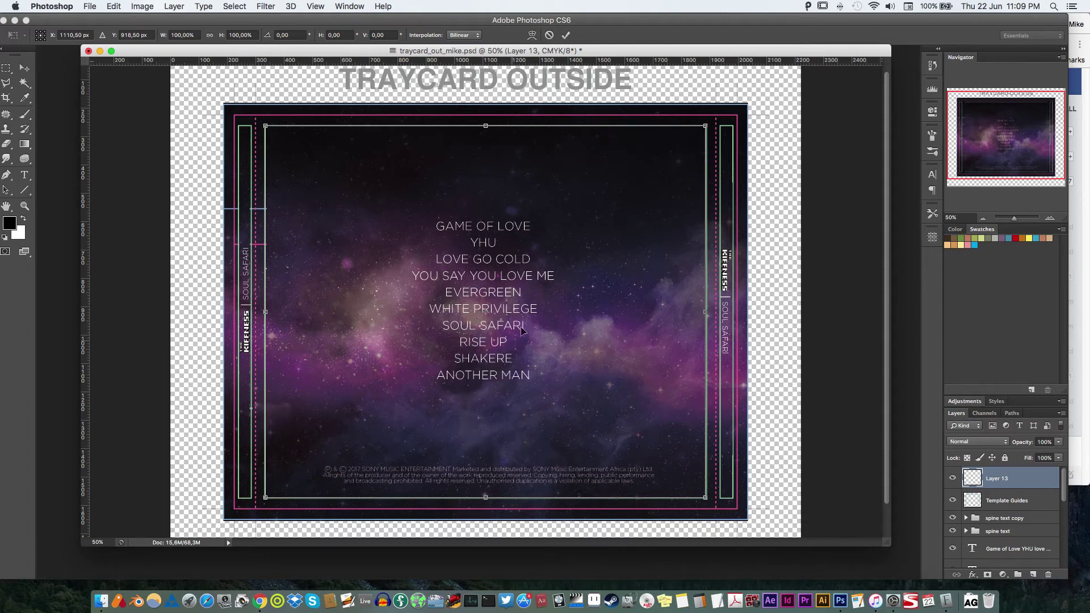
pyautogui.moveTo(573, 68); pyautogui.dragTo(554, 318)
pyautogui.press('super+semicolon')
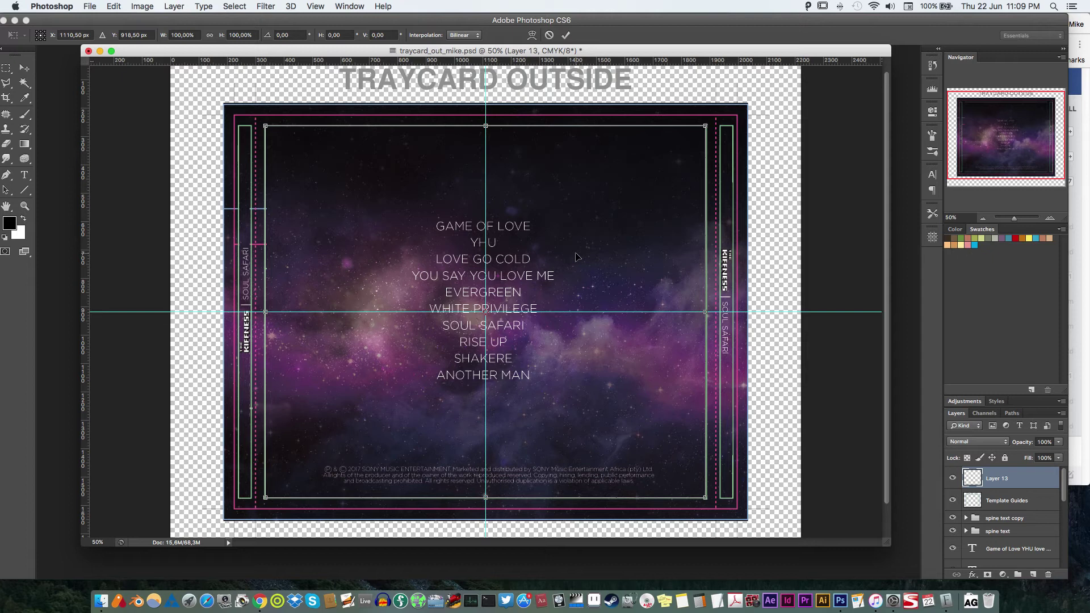
pyautogui.press('Return')
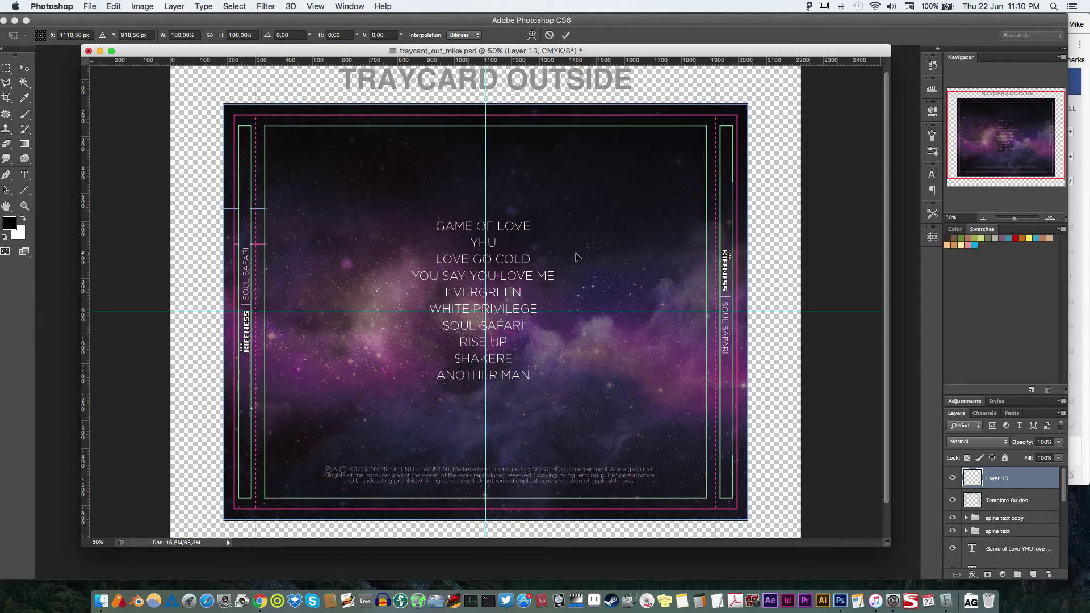
pyautogui.press('w')
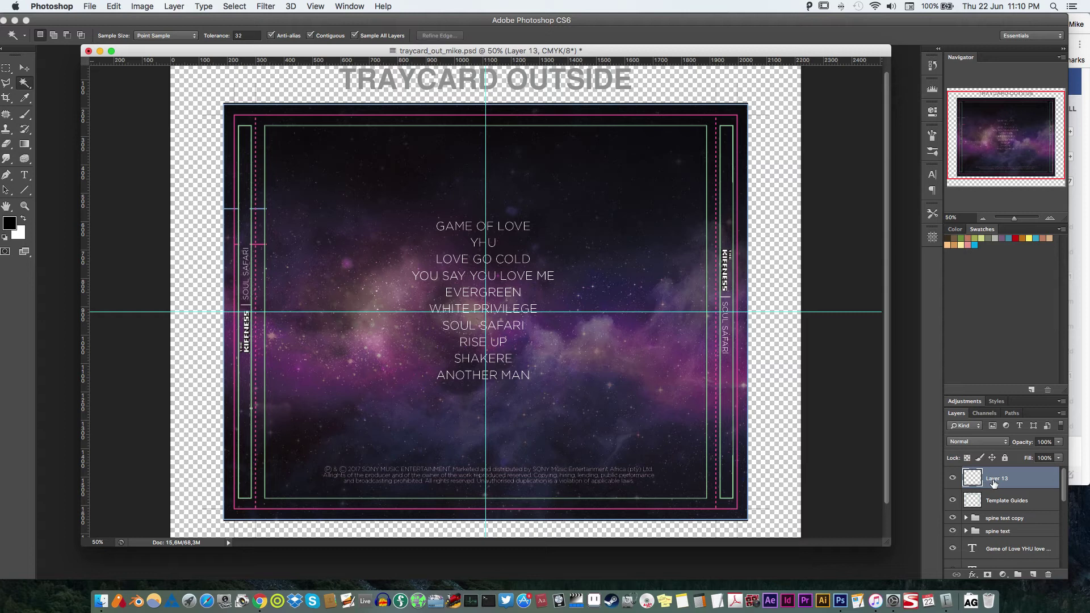
# Delete temporary Layer 13 and nudge the Game of Love tracklist right onto the vertical guide.
pyautogui.press('BackSpace')
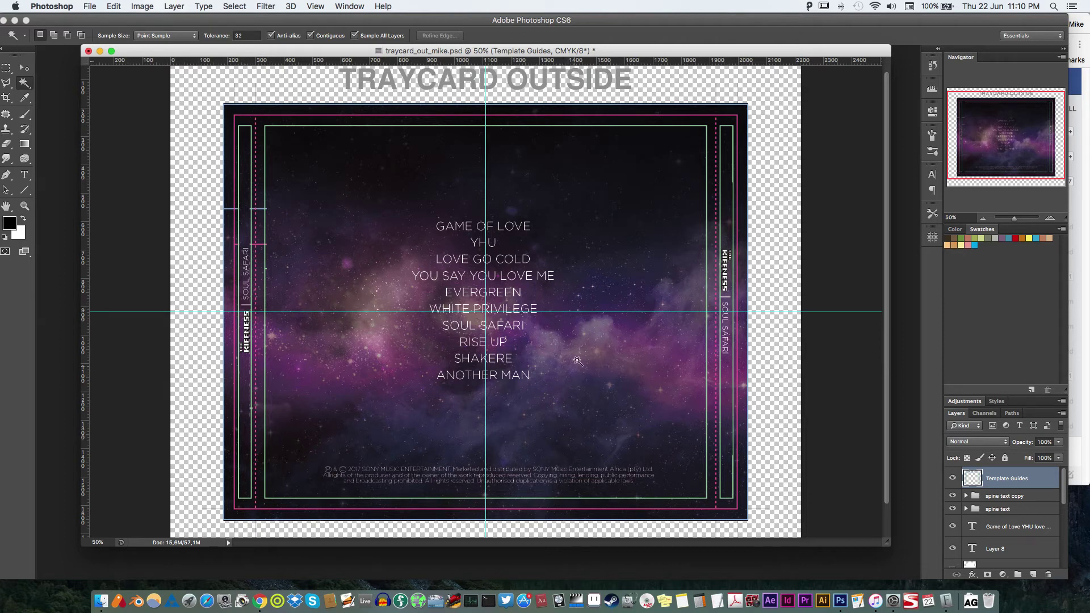
pyautogui.press('v')
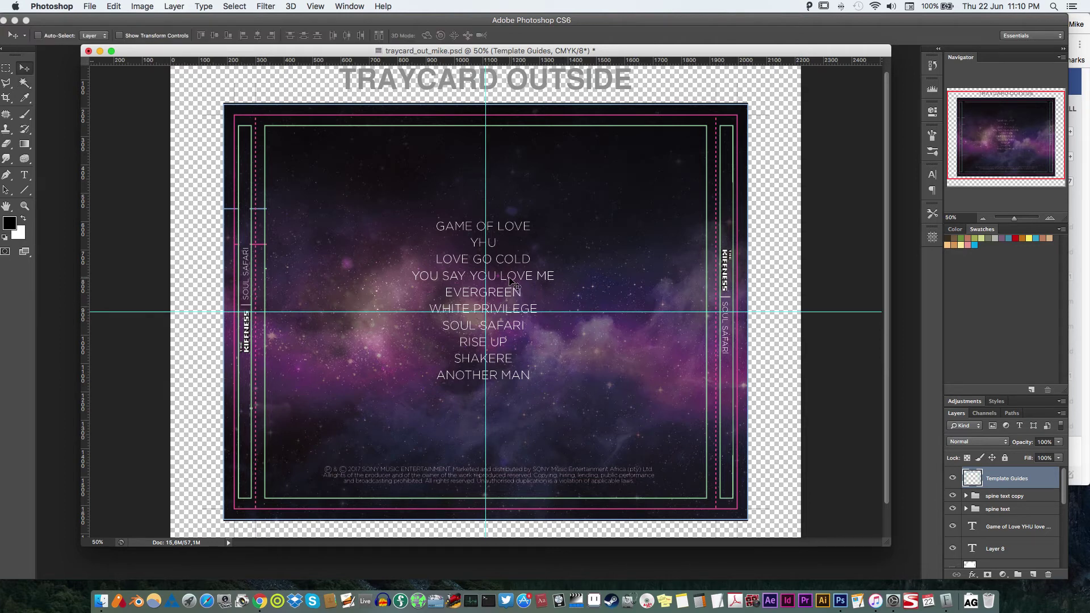
pyautogui.rightClick(515, 279)
pyautogui.click(529, 281)
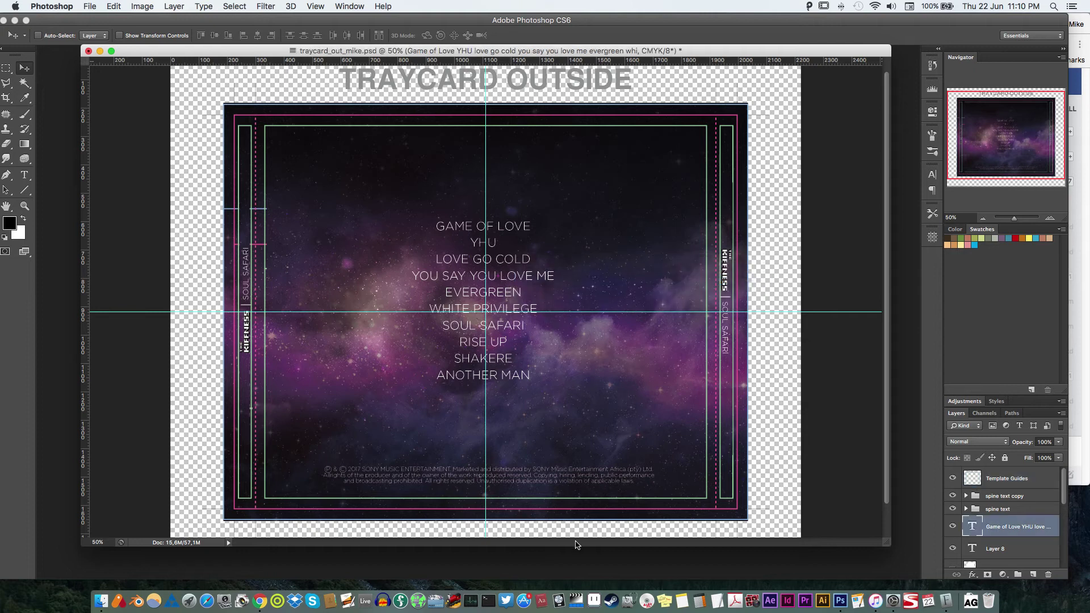
pyautogui.press('super+t')
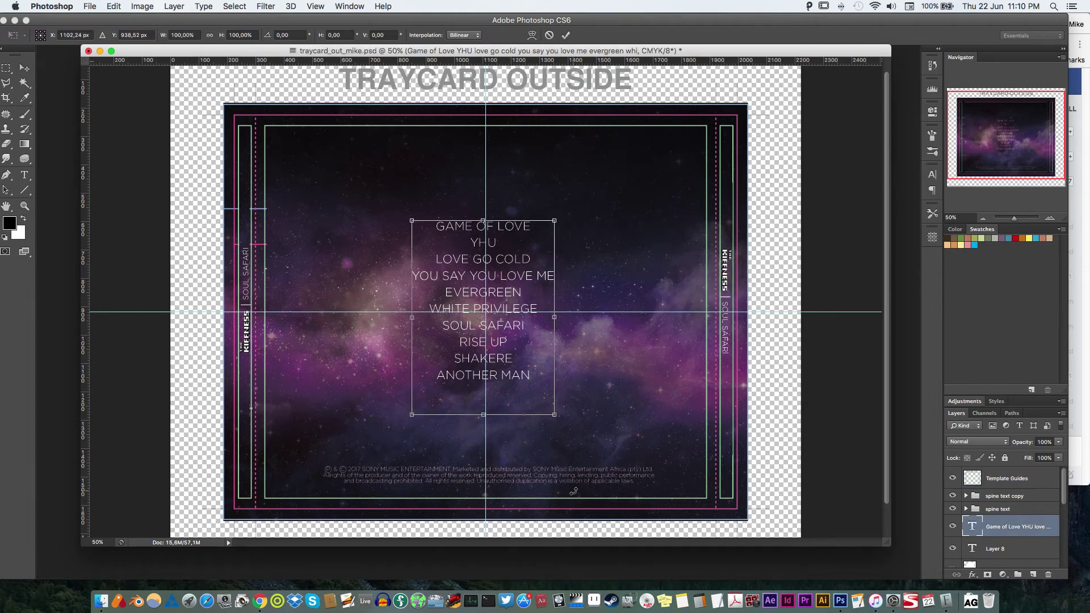
pyautogui.press('Right')
pyautogui.press('Right')
pyautogui.press('Right')
pyautogui.press('Right')
pyautogui.press('Right')
pyautogui.press('Right')
pyautogui.press('Right')
pyautogui.press('Right')
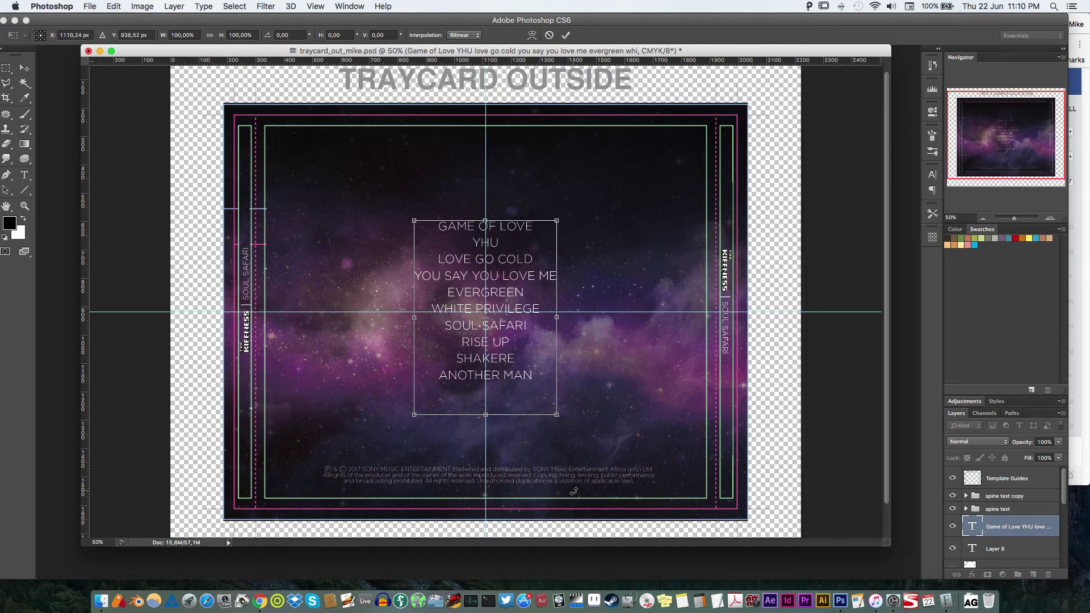
pyautogui.press('Right')
pyautogui.press('Right')
pyautogui.press('Return')
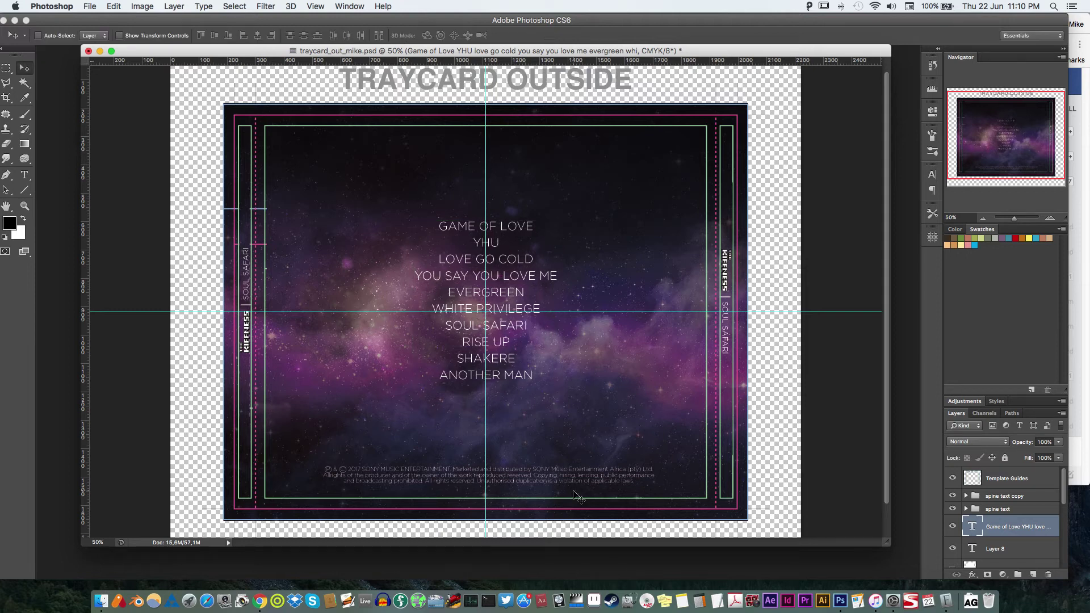
# Nudge the P & C 2017 copyright block left to centre it on the vertical guide.
pyautogui.rightClick(539, 479)
pyautogui.click(540, 478)
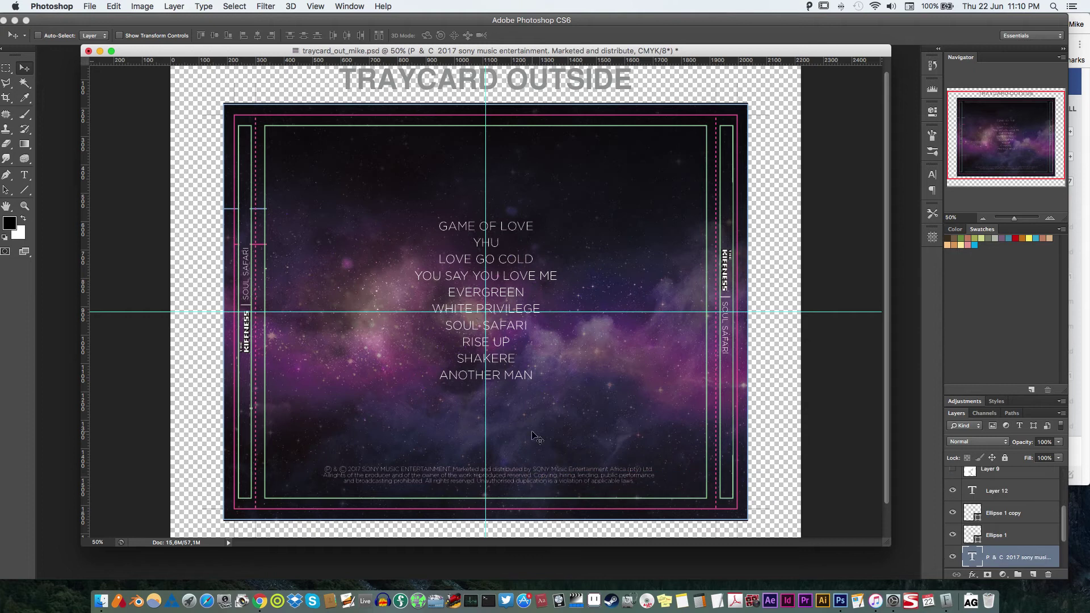
pyautogui.hotkey('ctrl', 't')
pyautogui.press('Left')
pyautogui.press('Left')
pyautogui.press('Left')
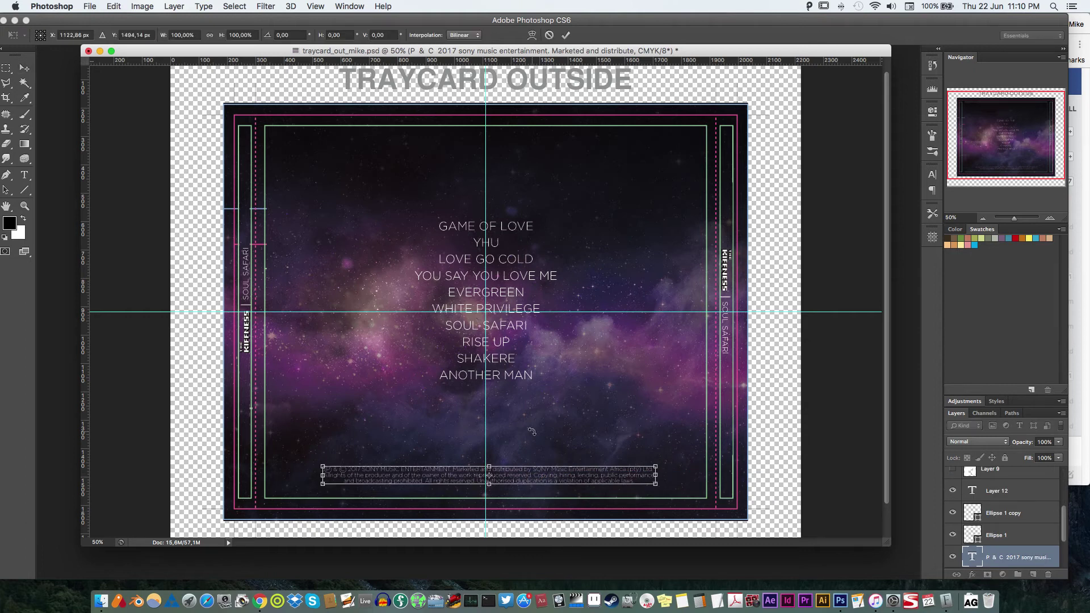
pyautogui.press('Left')
pyautogui.press('Left')
pyautogui.press('Left')
pyautogui.press('Left')
pyautogui.press('Left')
pyautogui.press('Left')
pyautogui.press('Left')
pyautogui.press('Left')
pyautogui.press('Left')
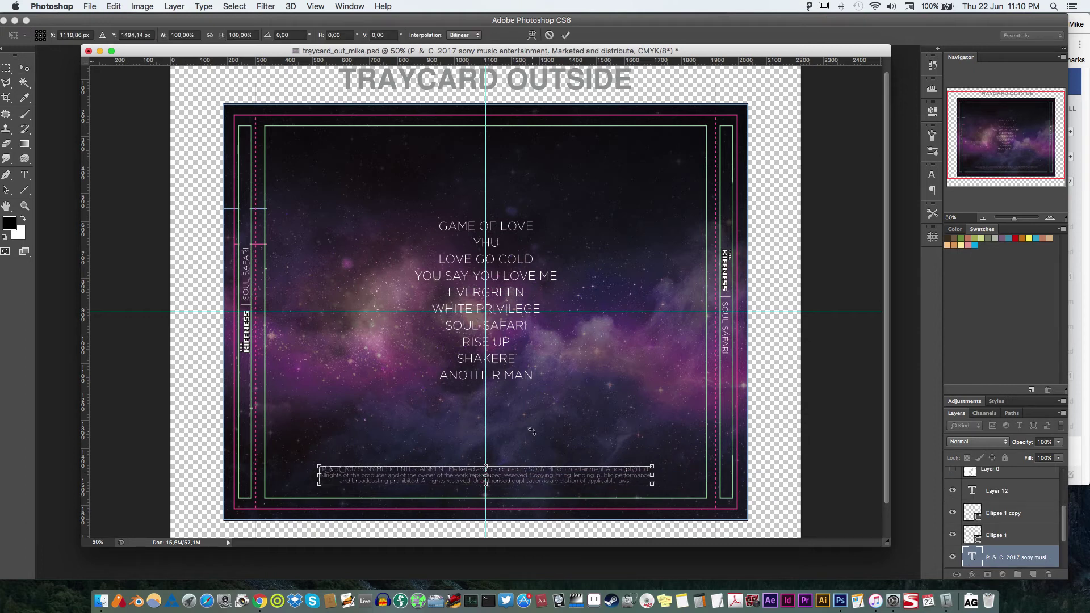
pyautogui.press('Return')
# Show Layer 11's spine line and group it with SOUL SAFARI and Layer 10 into Group 1.
pyautogui.rightClick(737, 265)
pyautogui.click(746, 274)
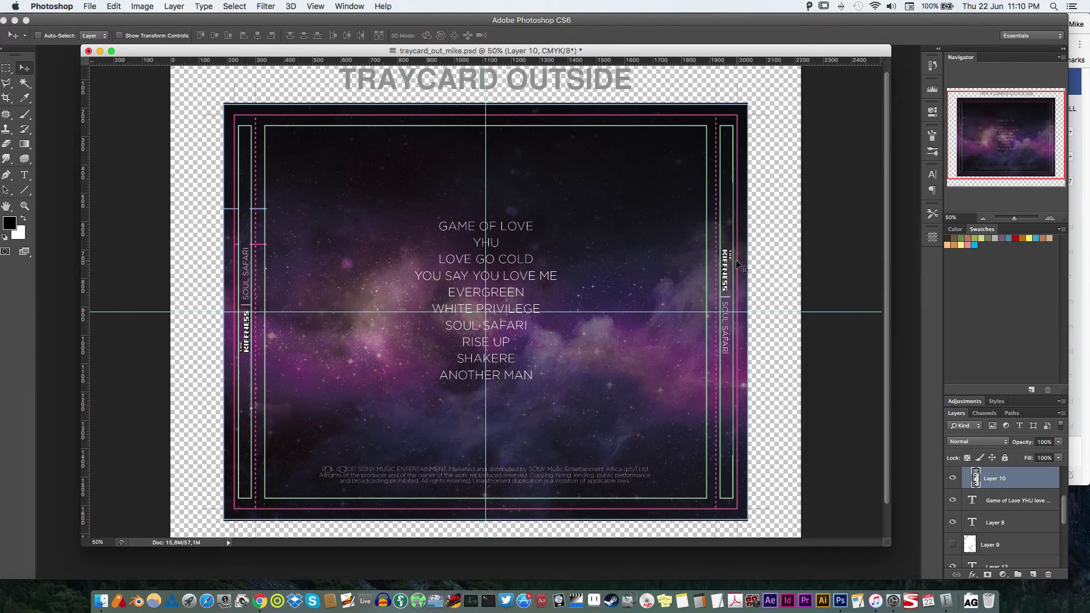
pyautogui.scroll(1, 1066, 500)
pyautogui.scroll(1, 1065, 495)
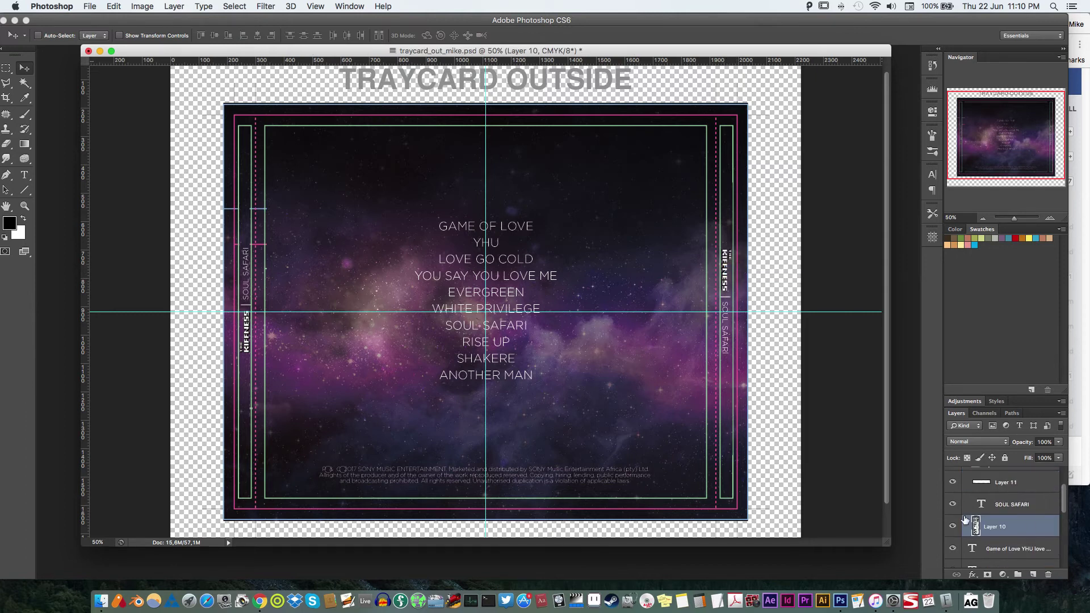
pyautogui.click(952, 482)
pyautogui.click(999, 489)
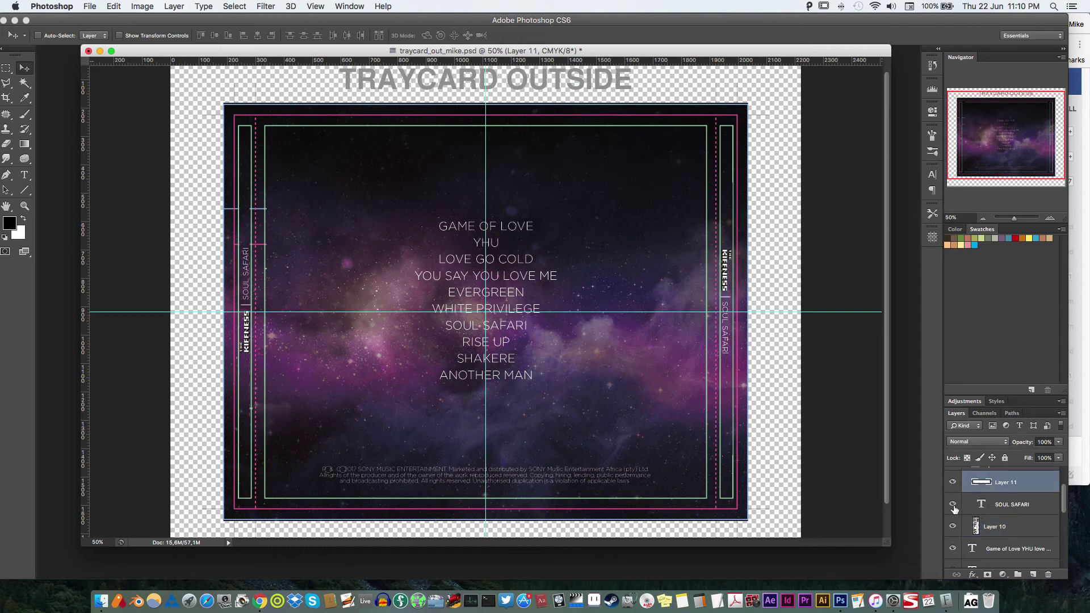
pyautogui.keyDown('shift'); pyautogui.click(1002, 528); pyautogui.keyUp('shift')
pyautogui.hotkey('ctrl', 'g')
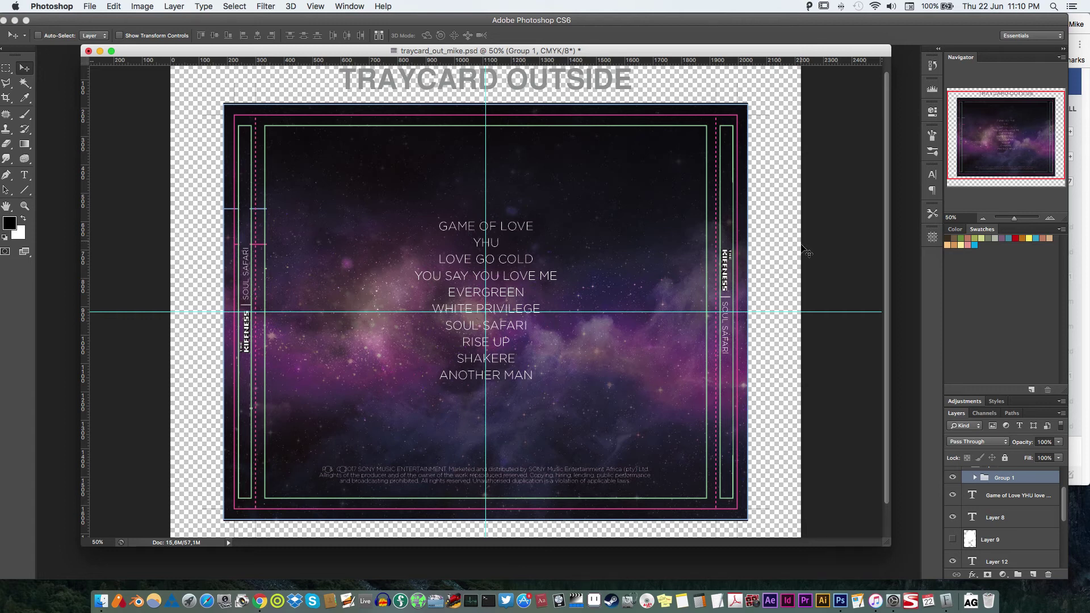
# Move the right-spine KIFFNESS / SOUL SAFARI group down onto the horizontal guide.
pyautogui.moveTo(737, 306); pyautogui.dragTo(738, 311)
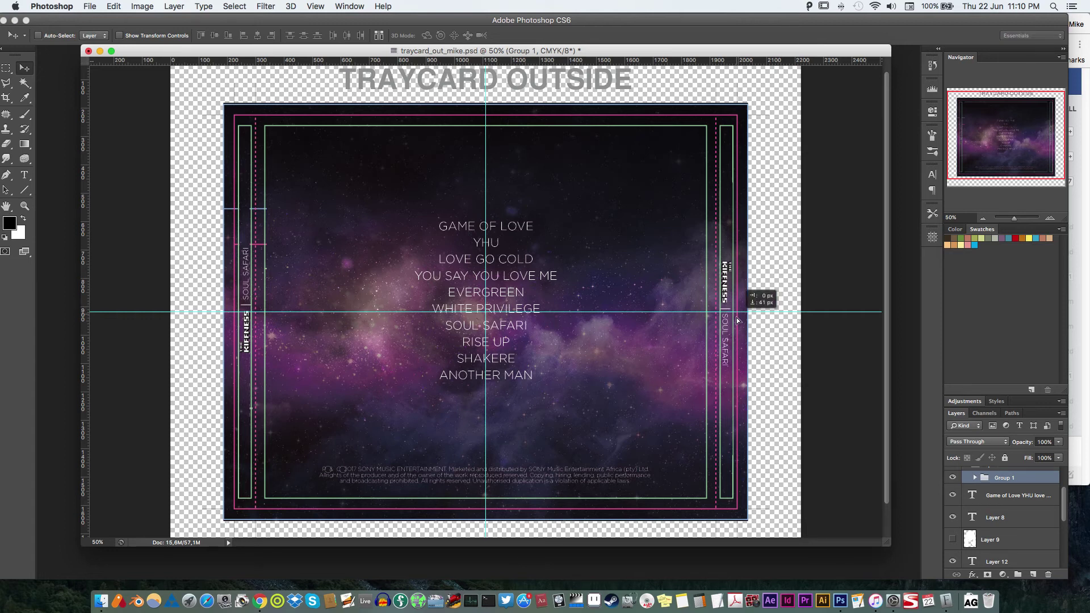
pyautogui.press('Down')
pyautogui.press('Down')
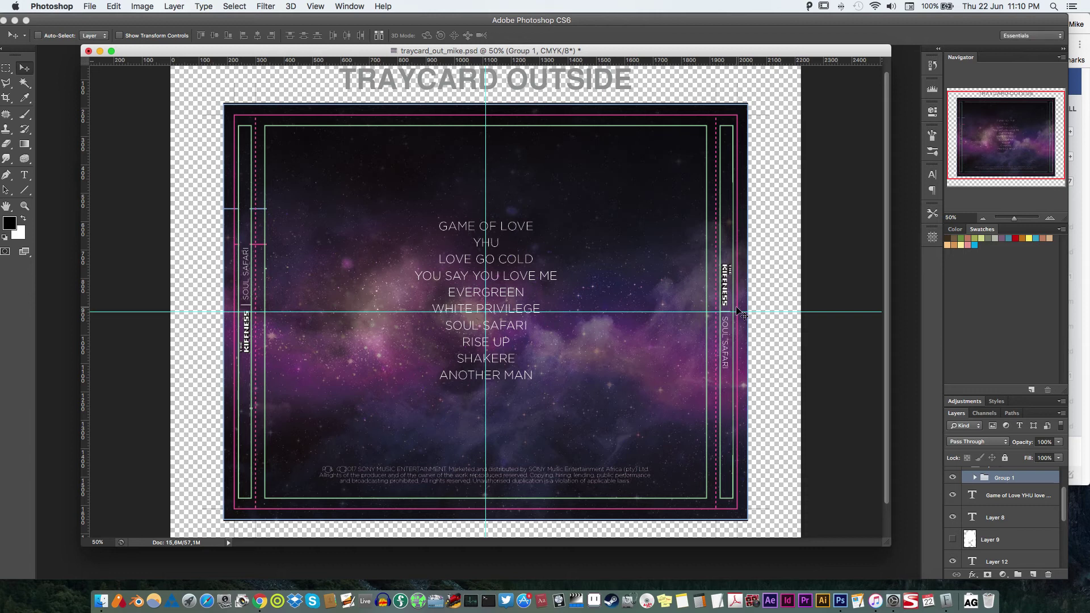
pyautogui.press('Down')
pyautogui.press('Down')
# Make the spine text copy group visible again and select it.
pyautogui.scroll(1, 1063, 489)
pyautogui.scroll(1, 1062, 486)
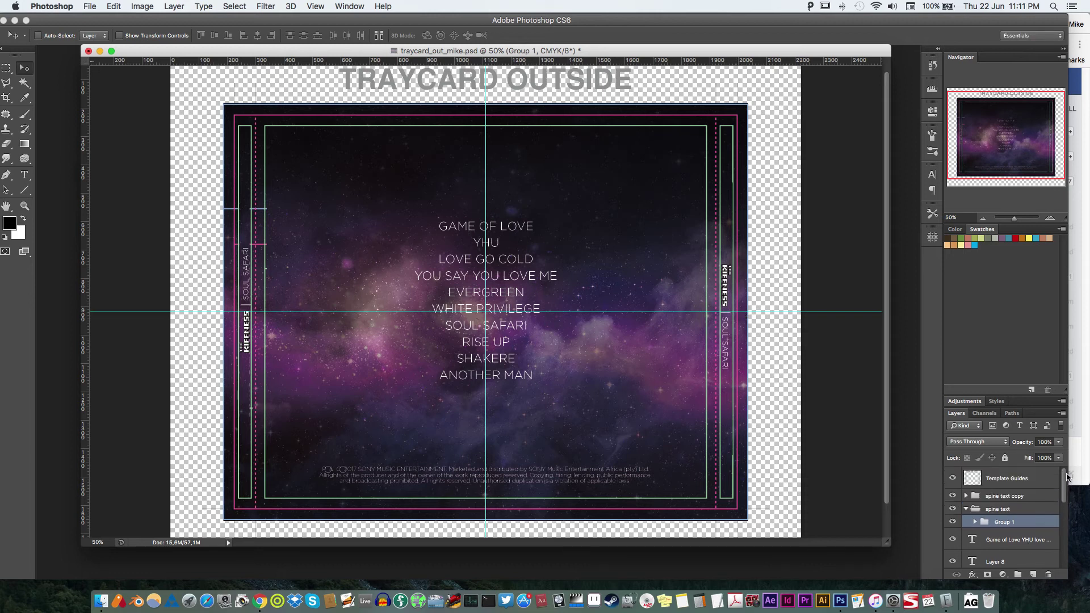
pyautogui.click(954, 497)
pyautogui.click(1005, 496)
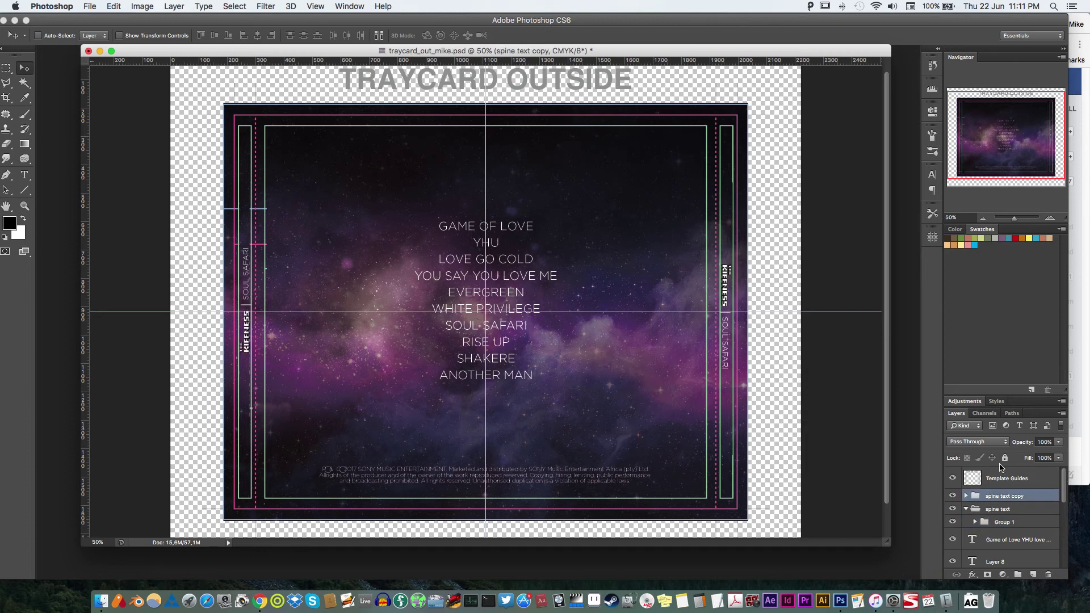
pyautogui.moveTo(1003, 510); pyautogui.dragTo(1002, 521)
pyautogui.scroll(-1, 1064, 500)
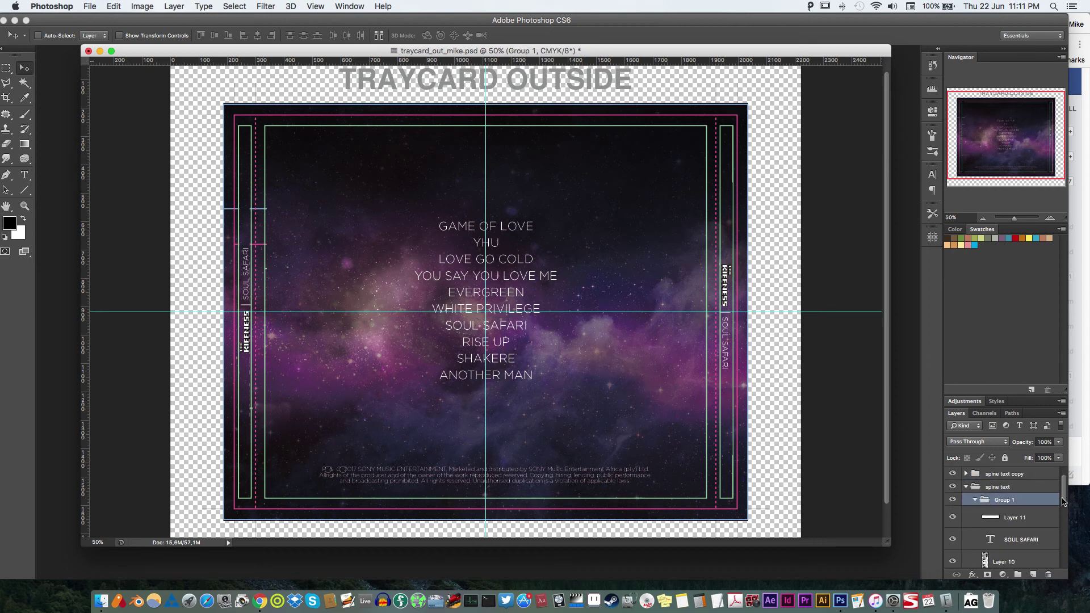
# Move Layer 11 through Layer 10 out of Group 1, then reselect the spine text group.
pyautogui.click(1016, 518)
pyautogui.keyDown('shift'); pyautogui.click(1016, 567); pyautogui.keyUp('shift')
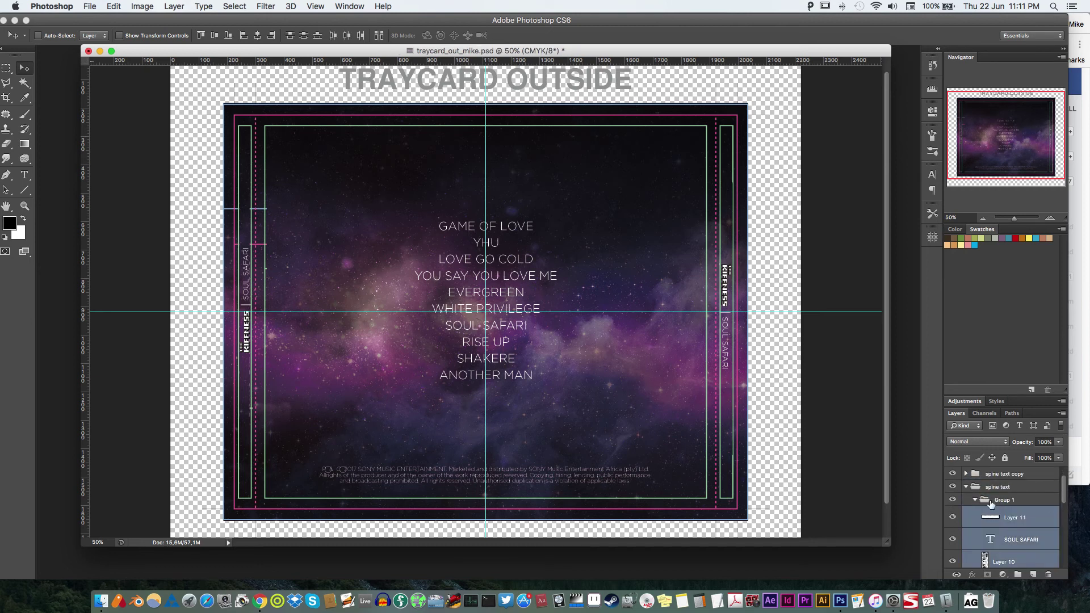
pyautogui.moveTo(1012, 525); pyautogui.dragTo(1000, 500)
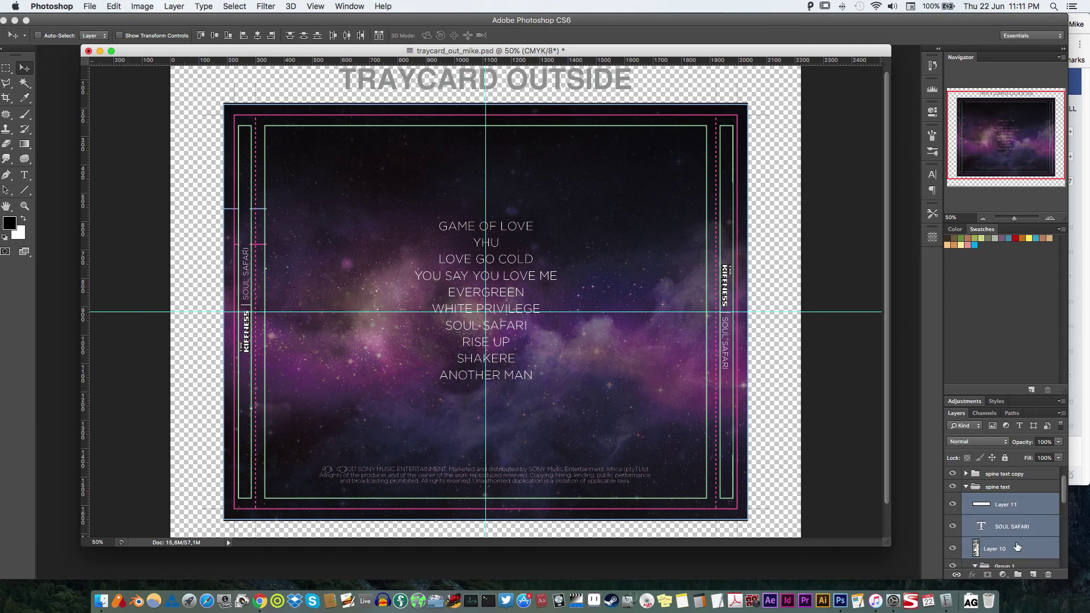
pyautogui.scroll(-1, 1063, 491)
pyautogui.click(1010, 543)
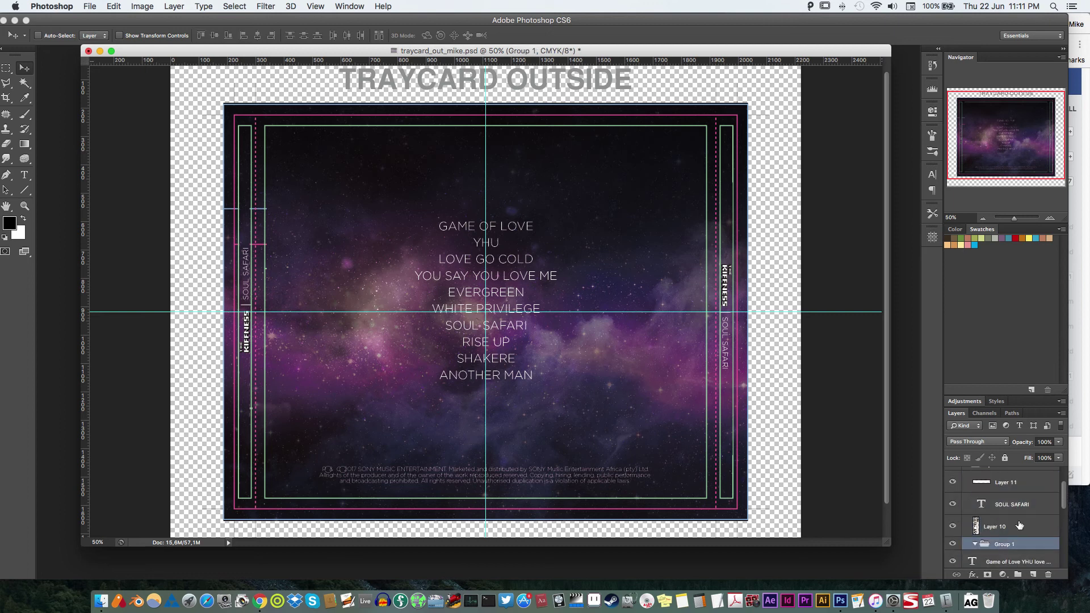
pyautogui.click(1019, 525)
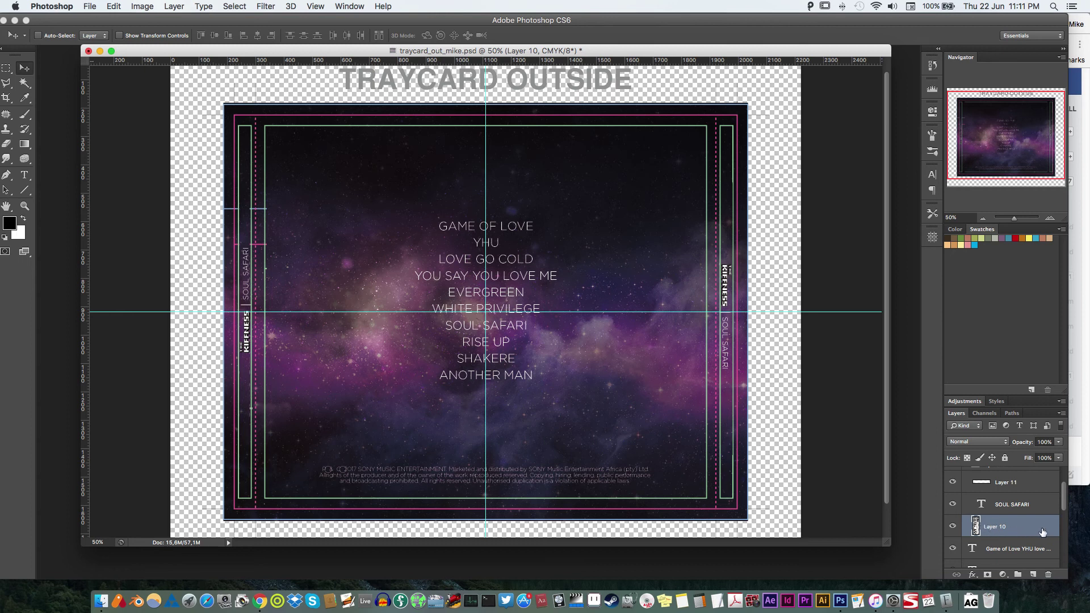
pyautogui.scroll(2, 1063, 504)
pyautogui.click(968, 510)
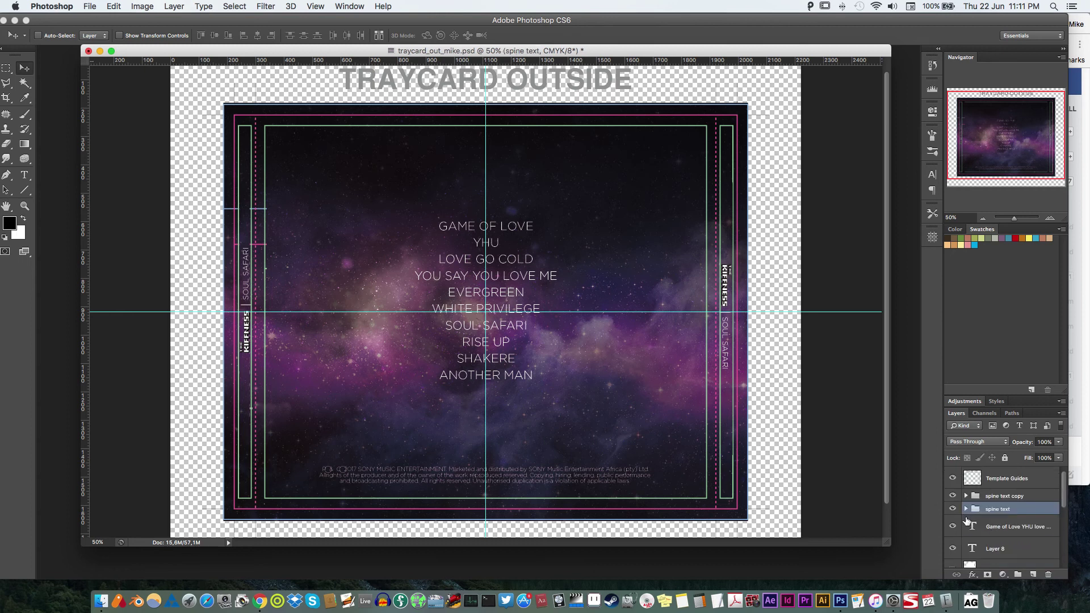
# Lower the left spine's SOUL SAFARI / KIFFNESS text to match the right spine.
pyautogui.click(999, 496)
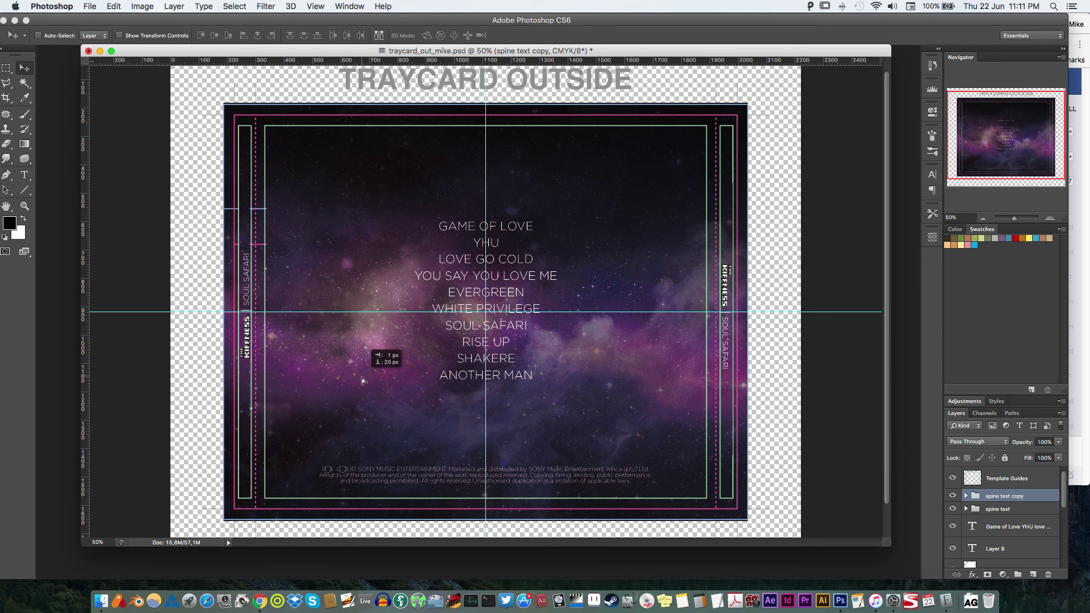
pyautogui.press('super+z')
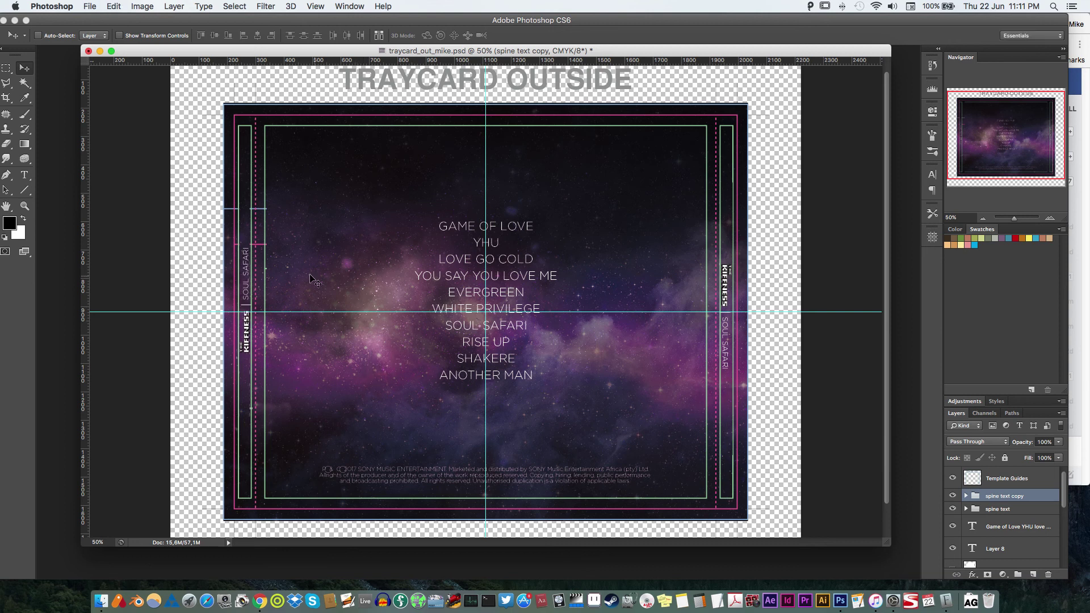
pyautogui.moveTo(278, 265); pyautogui.dragTo(278, 270)
pyautogui.press('Down')
pyautogui.press('Down')
pyautogui.press('Down')
pyautogui.press('Down')
pyautogui.press('Down')
pyautogui.press('Down')
# Hide the guides and zoom out to view the whole traycard.
pyautogui.press('super+semicolon')
pyautogui.press('z')
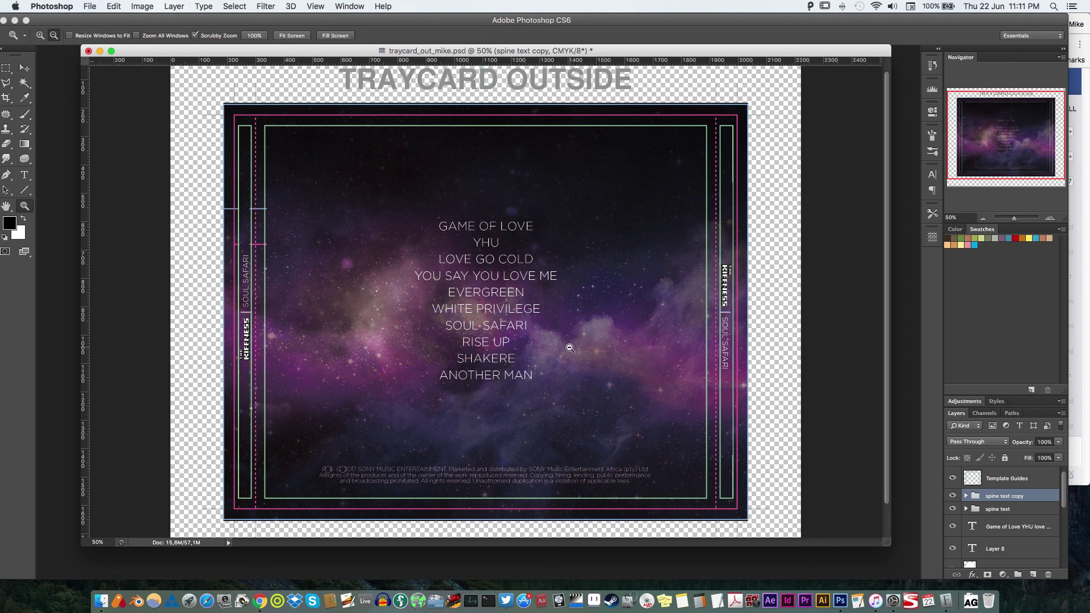
pyautogui.keyDown('alt'); pyautogui.click(570, 348); pyautogui.keyUp('alt')
pyautogui.keyDown('alt'); pyautogui.click(528, 336); pyautogui.keyUp('alt')
pyautogui.click(568, 487)
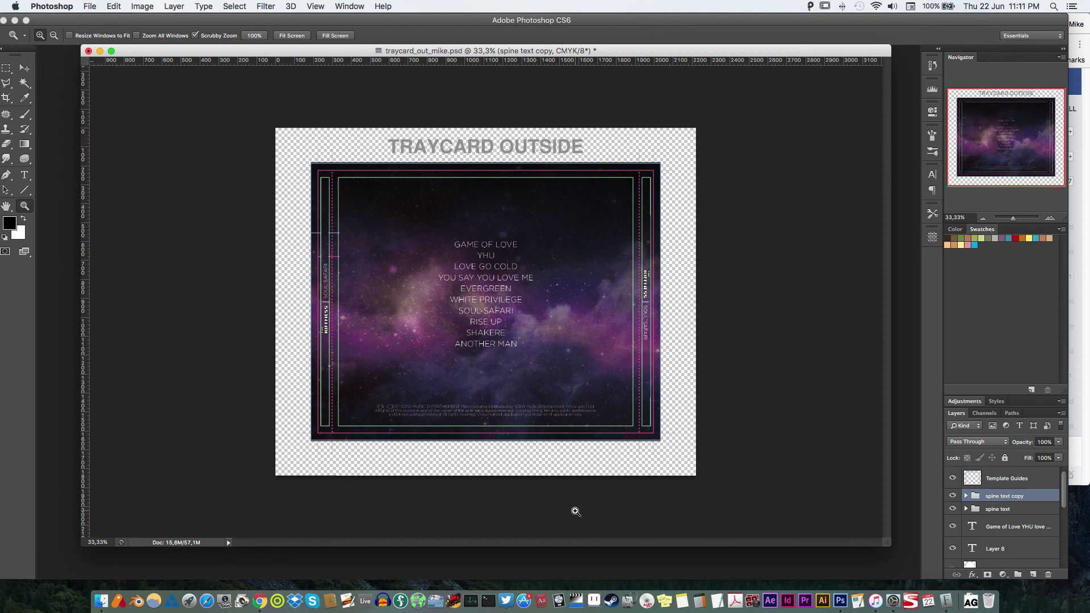